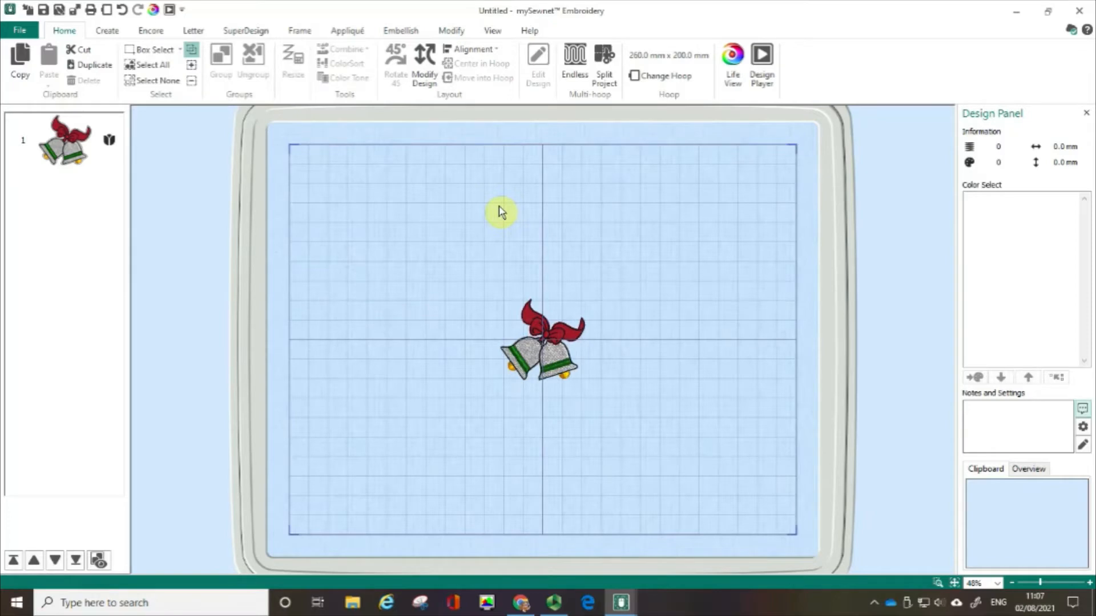
- Move the bells design into the hoop's lower-left quadrant so its selection box meets both centre lines
click(539, 353)
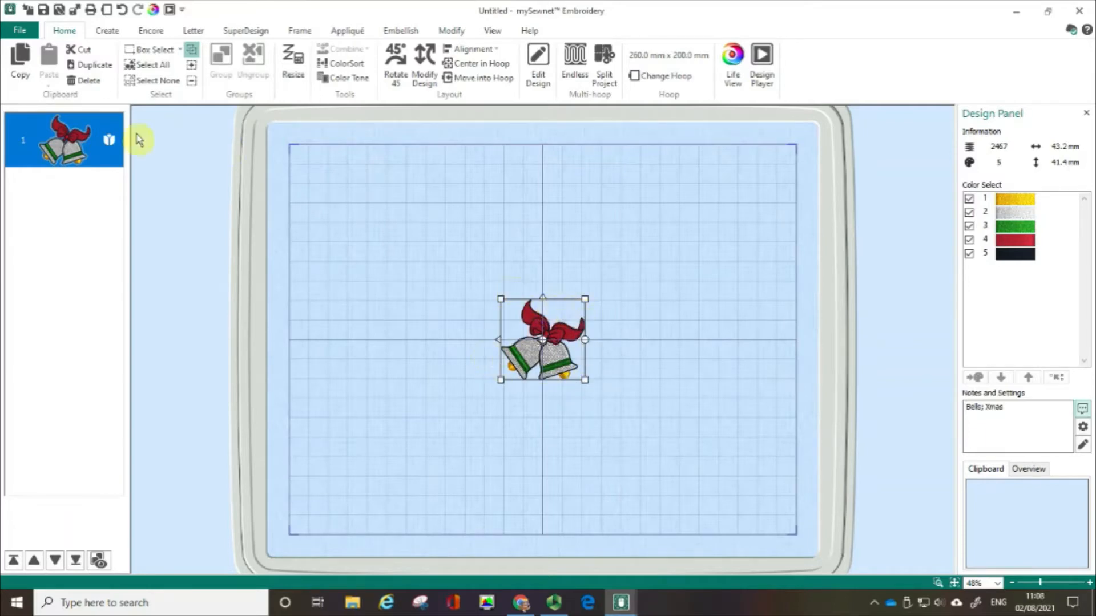
click(97, 143)
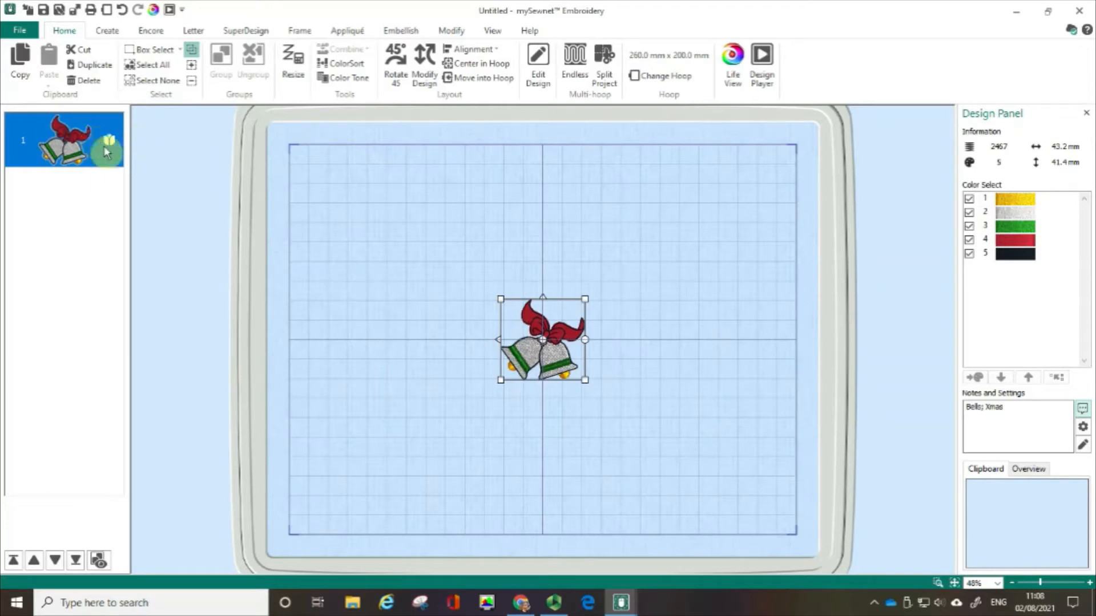
click(537, 329)
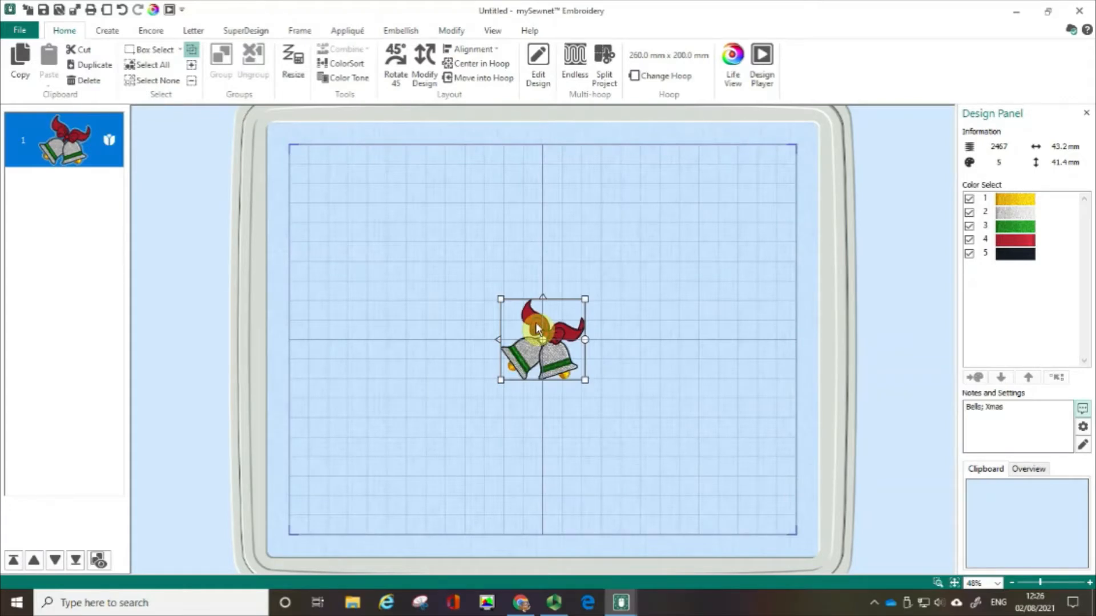
drag(536, 324, 495, 366)
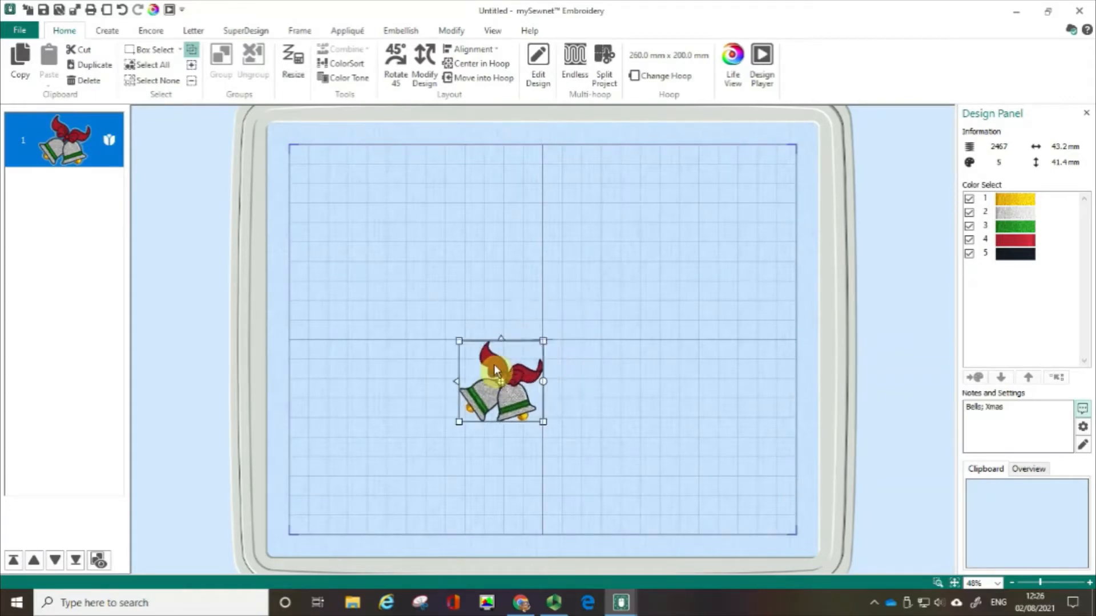
key(ctrl)
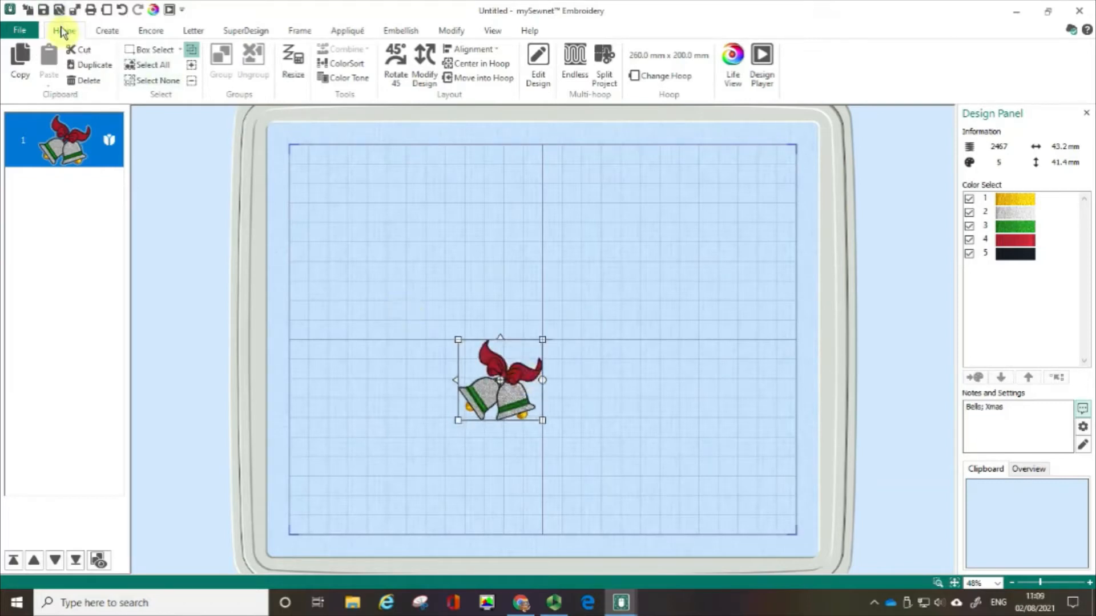
- Copy the bells design to the clipboard and paste a second copy into the hoop
click(15, 69)
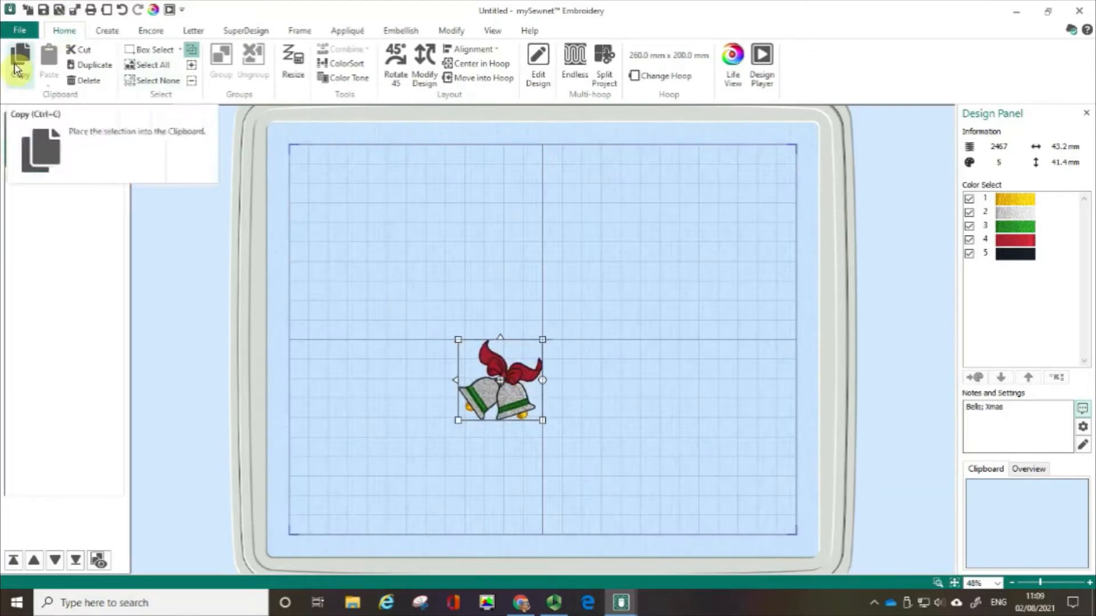
click(15, 68)
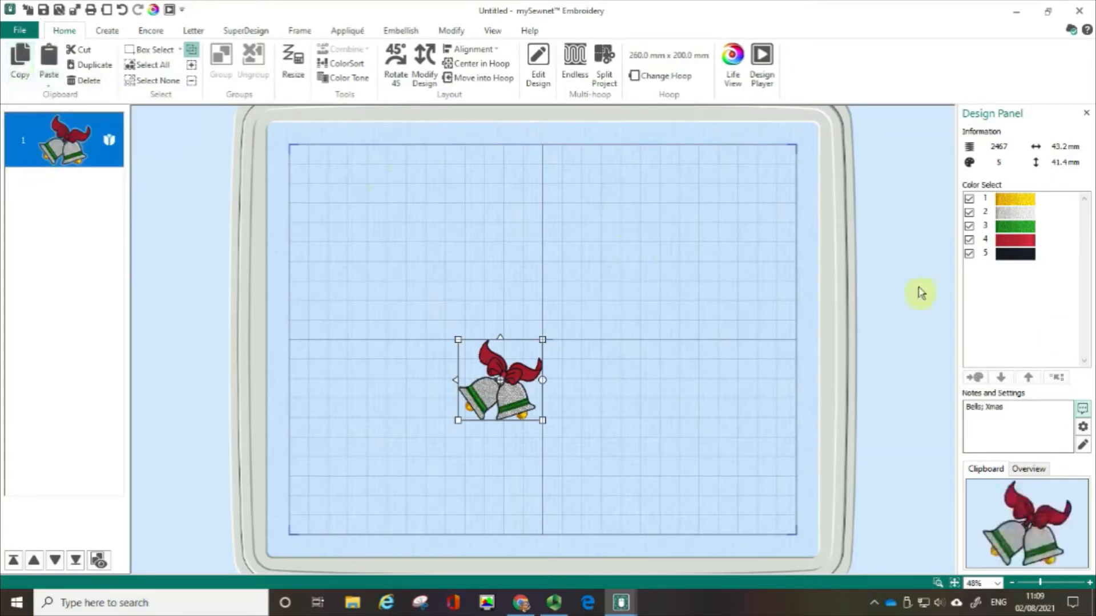
click(998, 498)
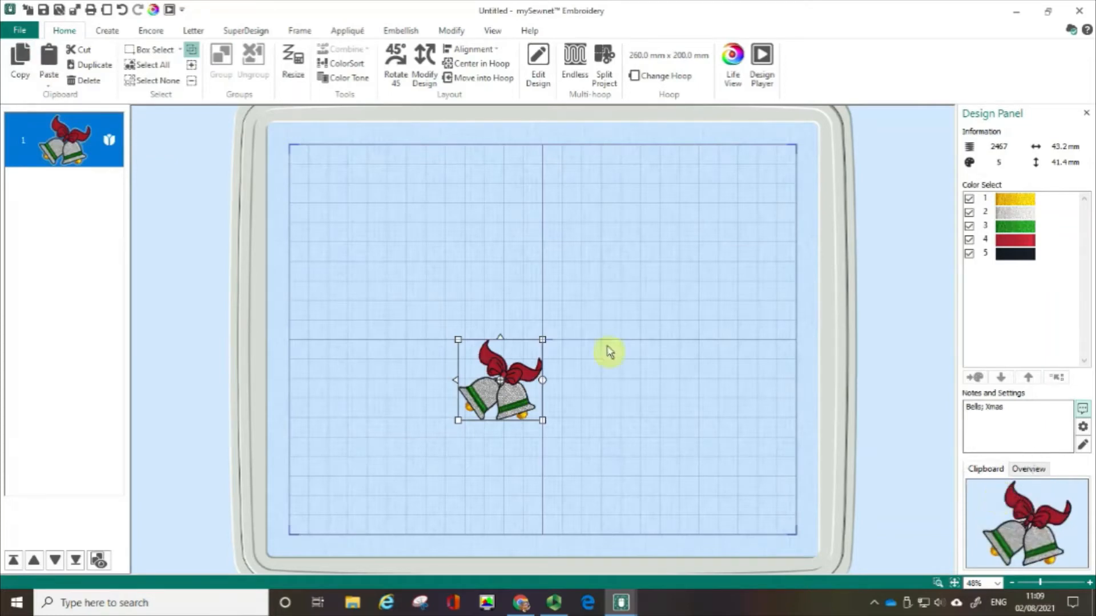
click(502, 365)
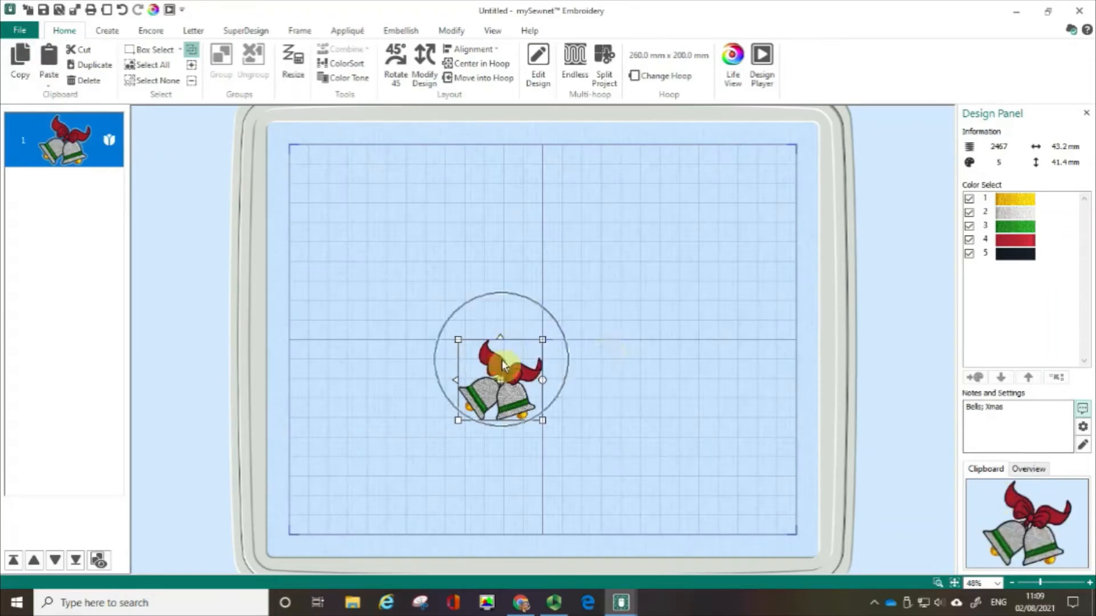
click(993, 502)
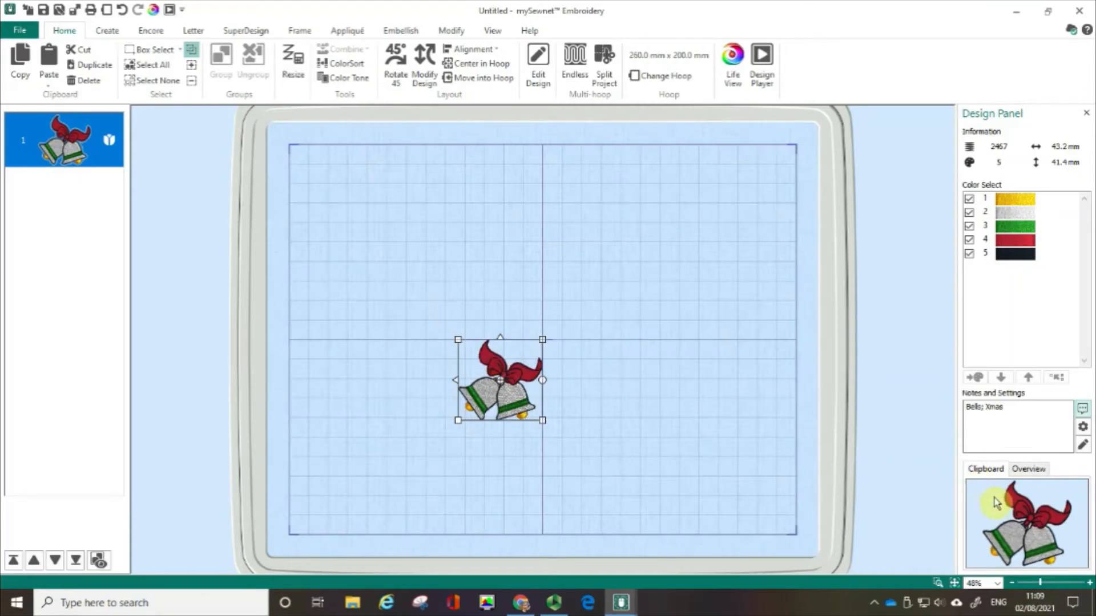
click(54, 61)
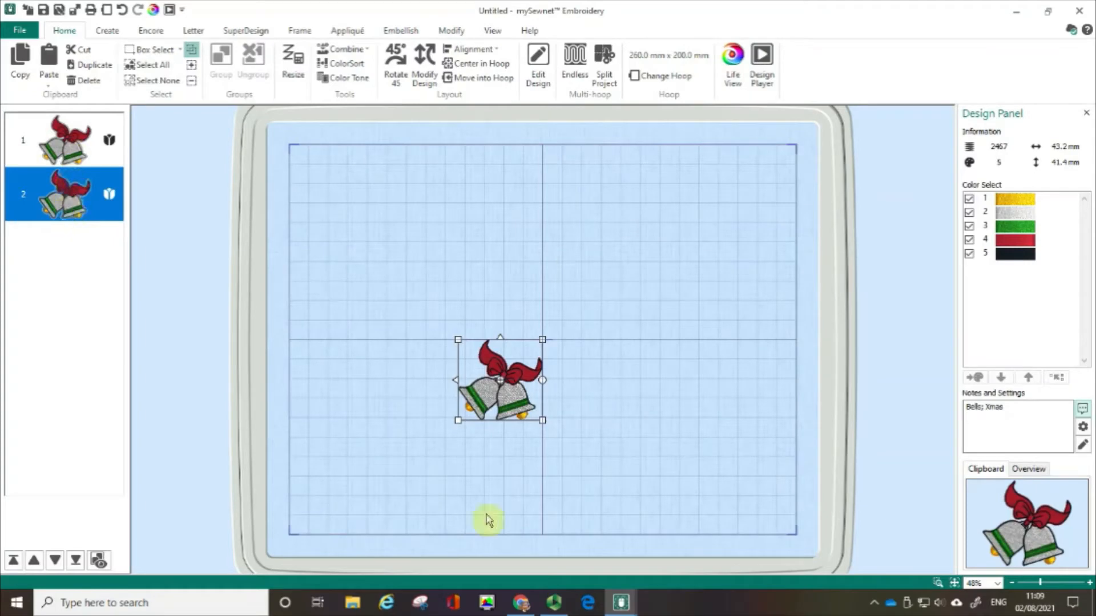
- Move the pasted bells horizontally into the lower-right quadrant, level with the original and meeting the vertical centre line
click(514, 397)
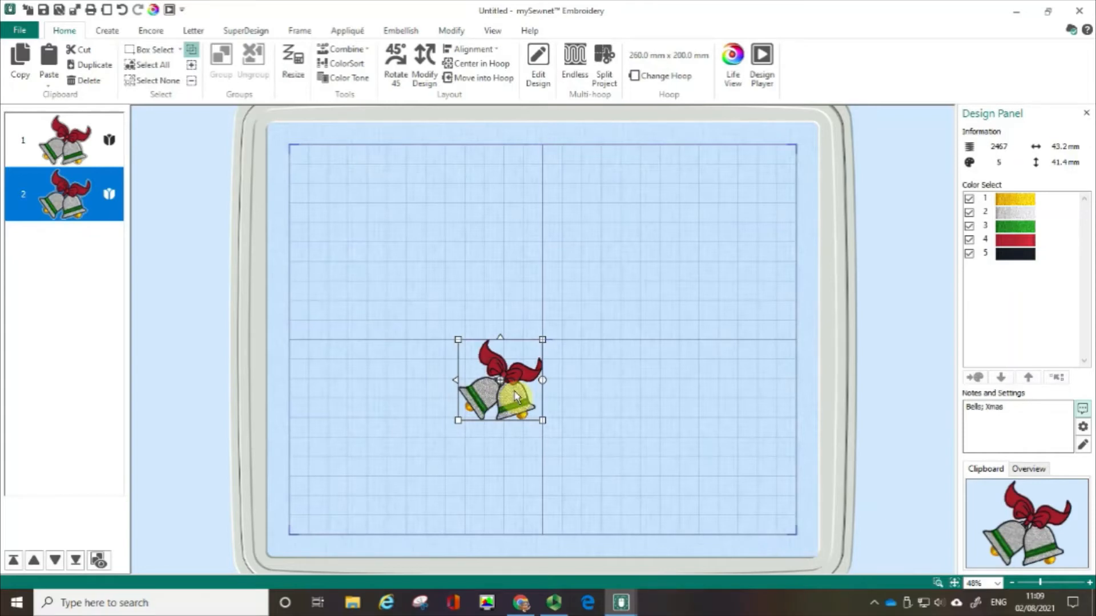
click(514, 397)
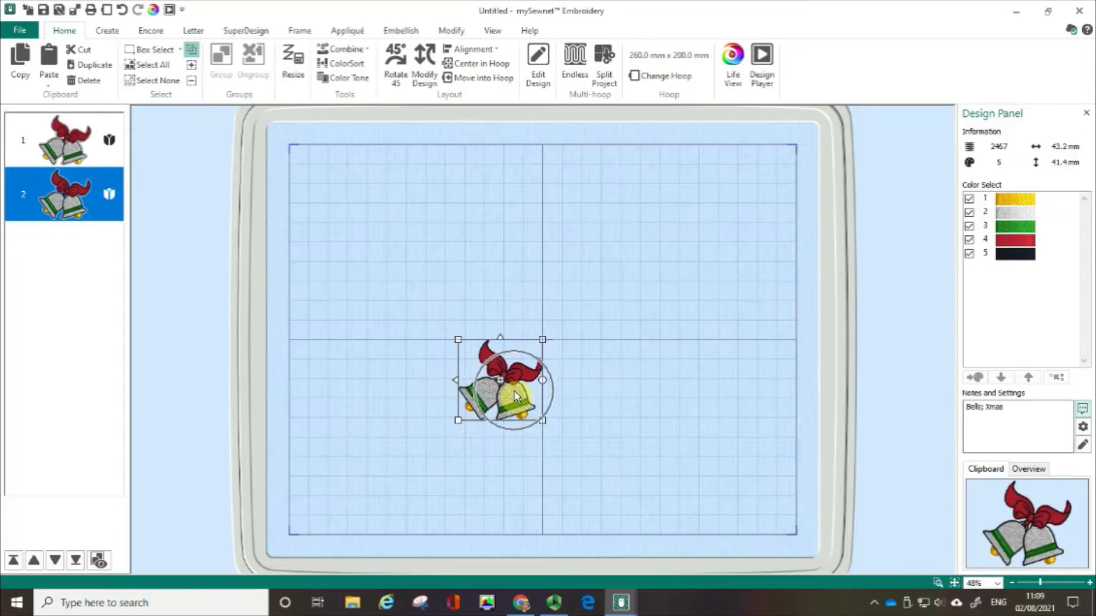
drag(515, 397, 599, 397)
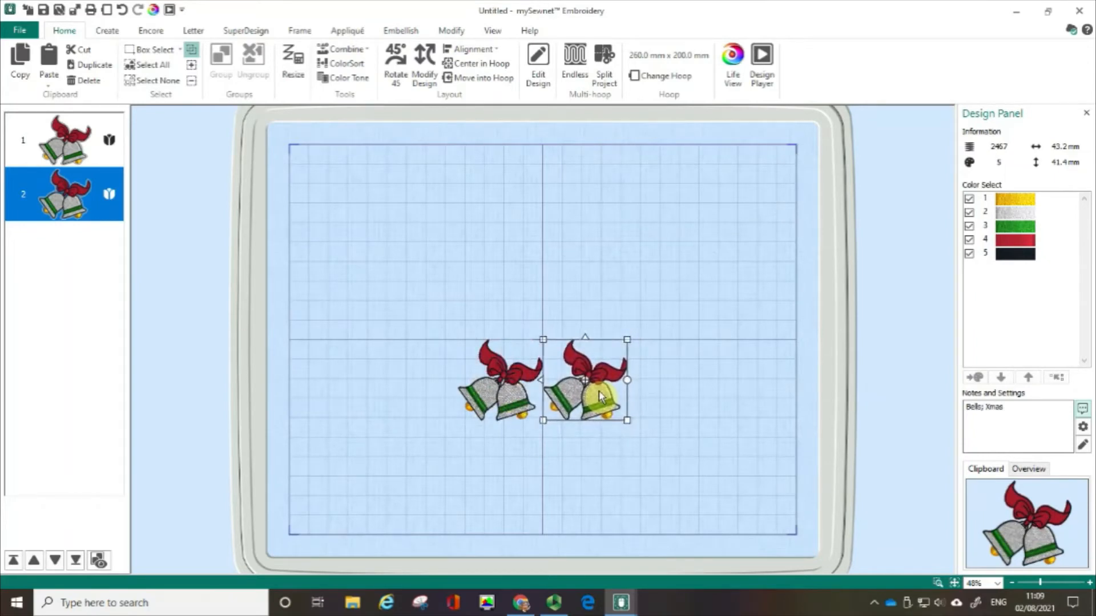
key(ctrl)
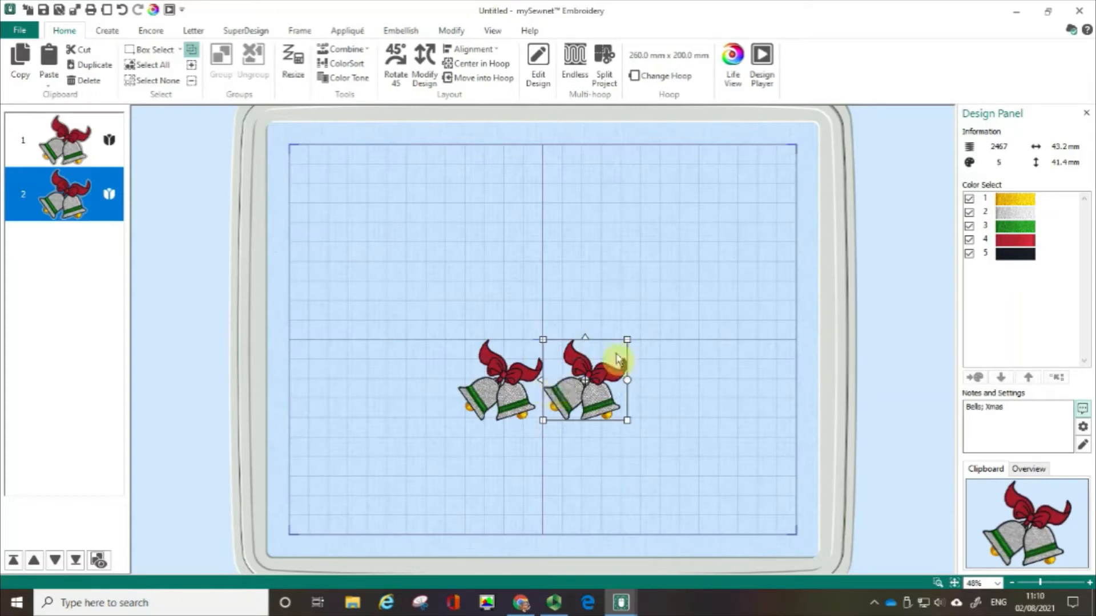
- Try a vertical flip on the lower-right bells and reverse it, then mirror them horizontally to face the original
click(586, 340)
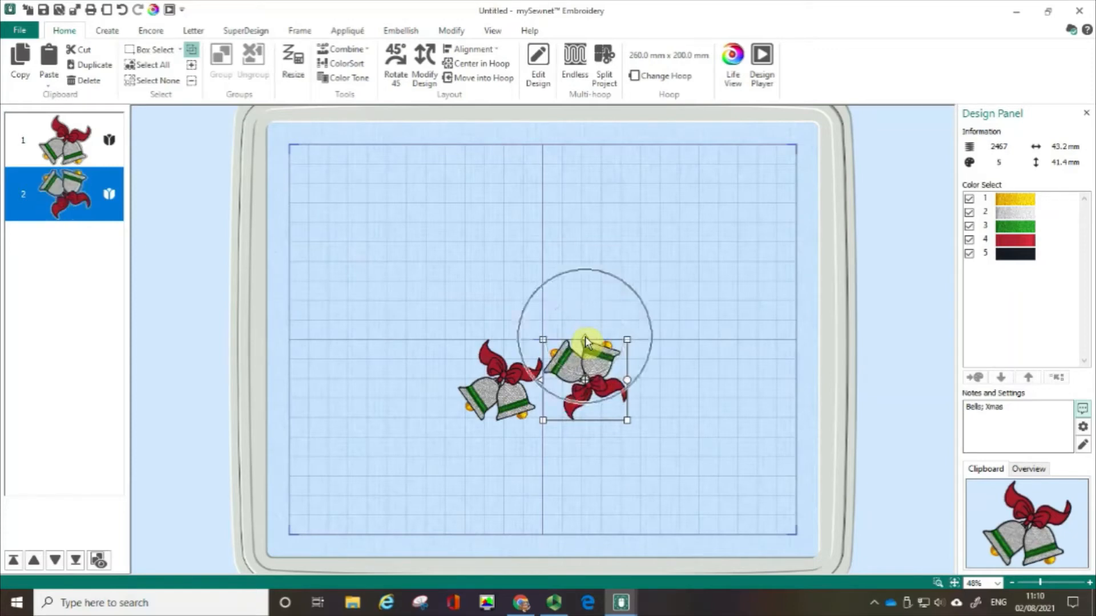
click(585, 338)
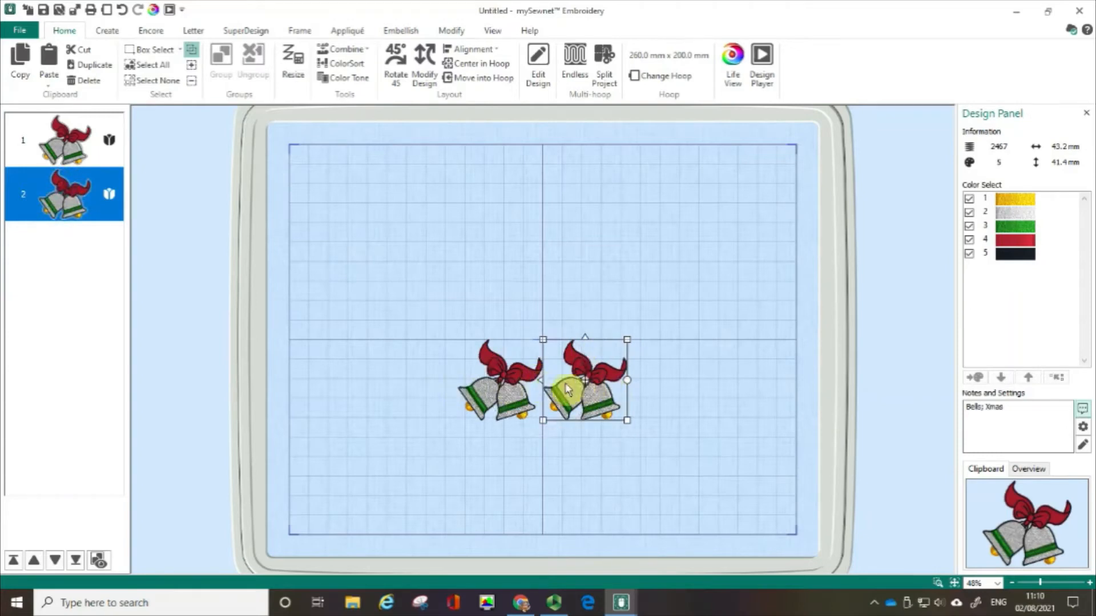
click(542, 382)
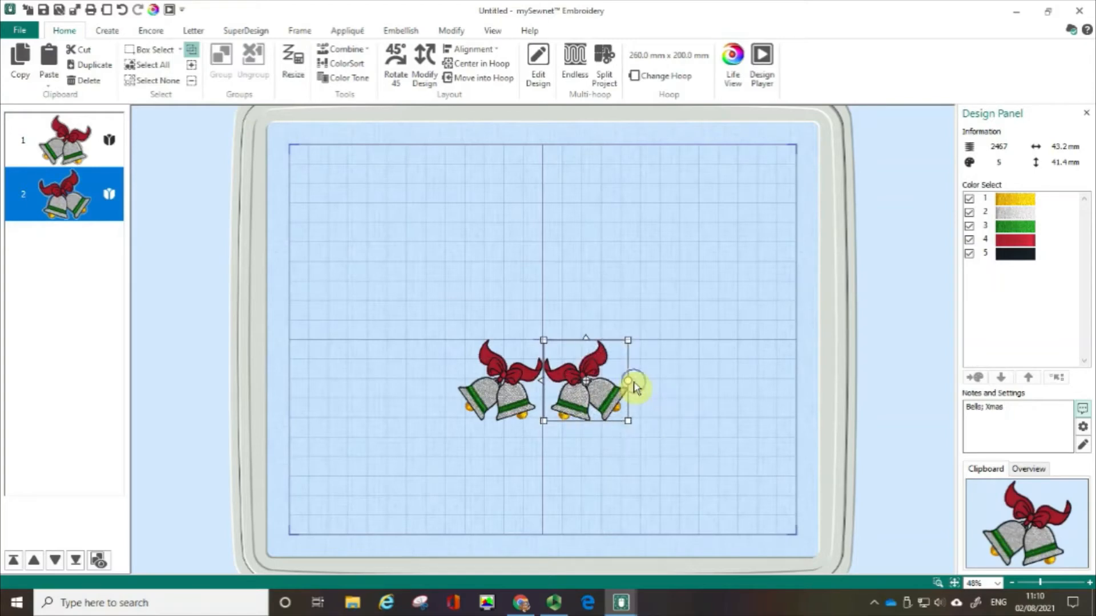
mouse_move(628, 381)
mouse_down()
mouse_move(634, 401)
mouse_move(636, 389)
mouse_up()
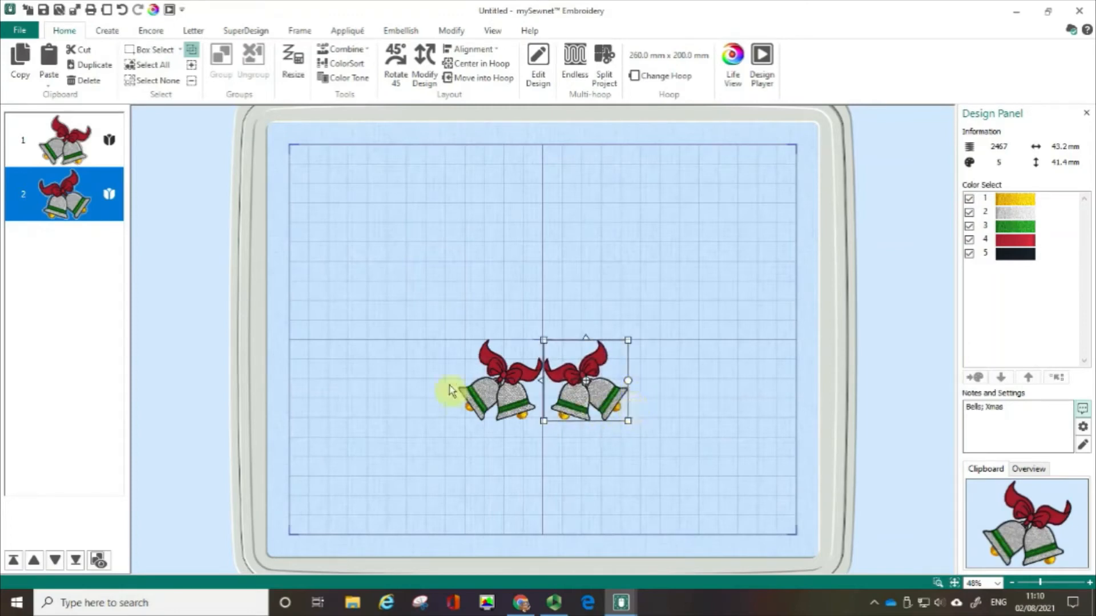
- Select both bells designs, duplicate them, and place the duplicated pair directly above the original pair
click(146, 67)
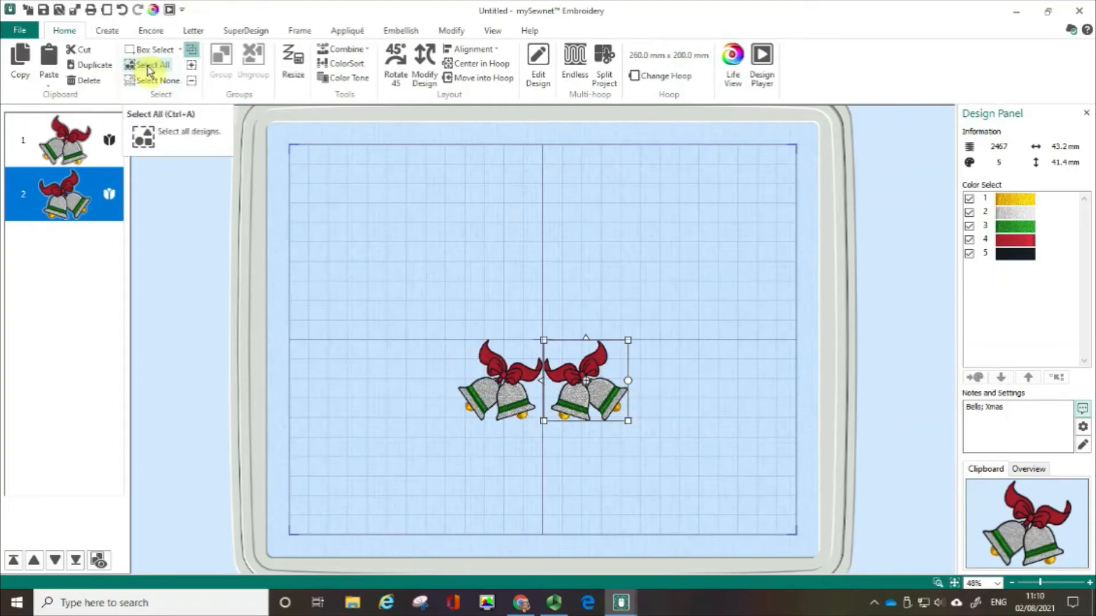
click(147, 67)
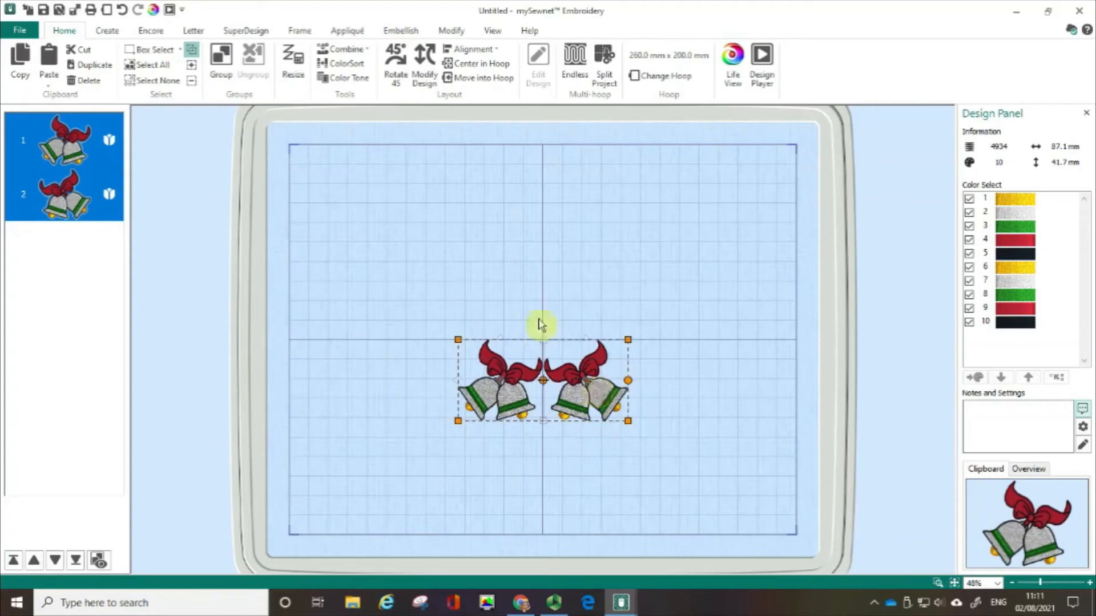
click(94, 65)
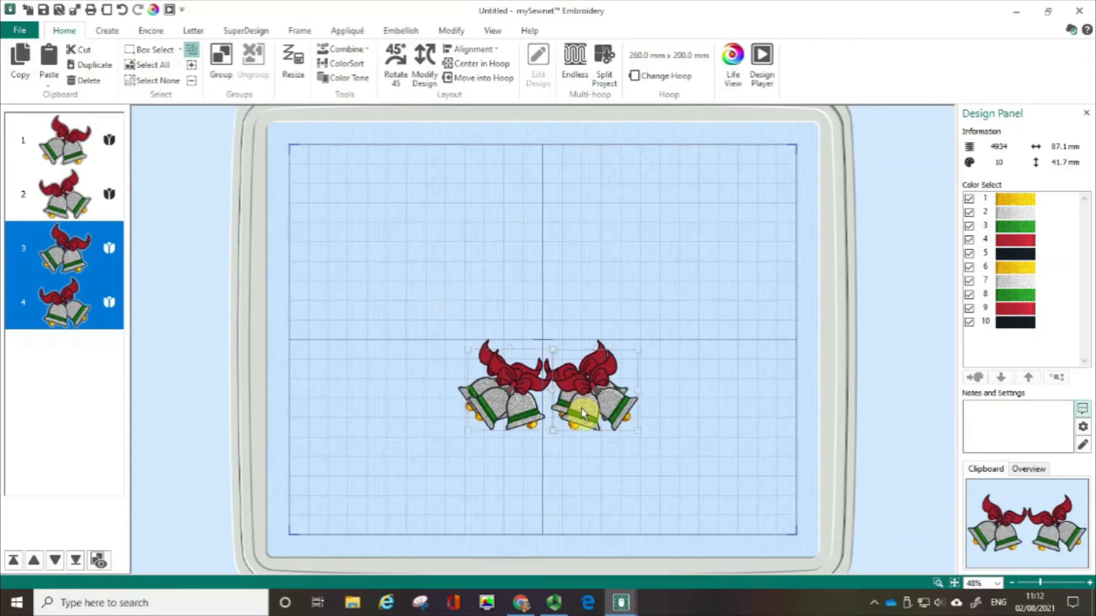
drag(583, 414, 577, 317)
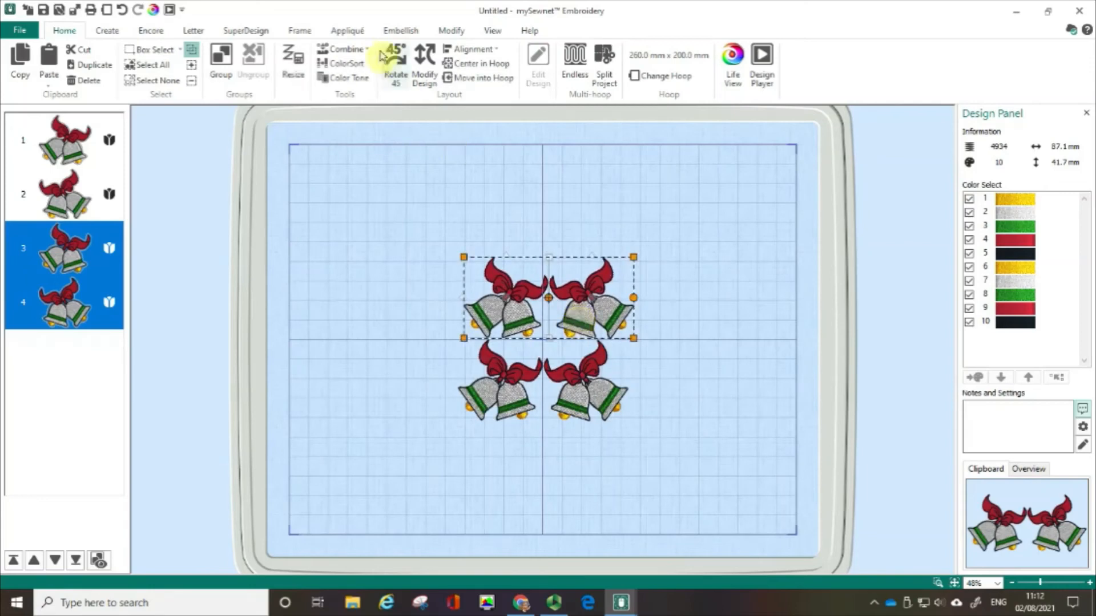
- Rotate the duplicated pair 180 degrees in 45-degree steps and align it above the horizontal centre line, mirroring the lower pair
click(391, 66)
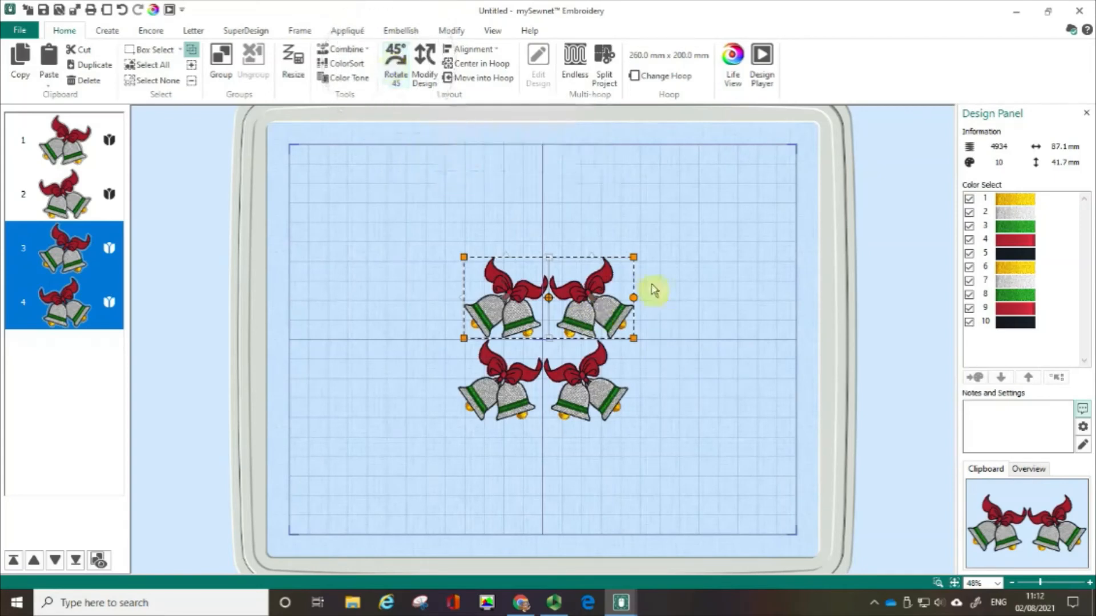
mouse_move(638, 298)
mouse_down()
mouse_move(641, 333)
mouse_move(647, 301)
mouse_up()
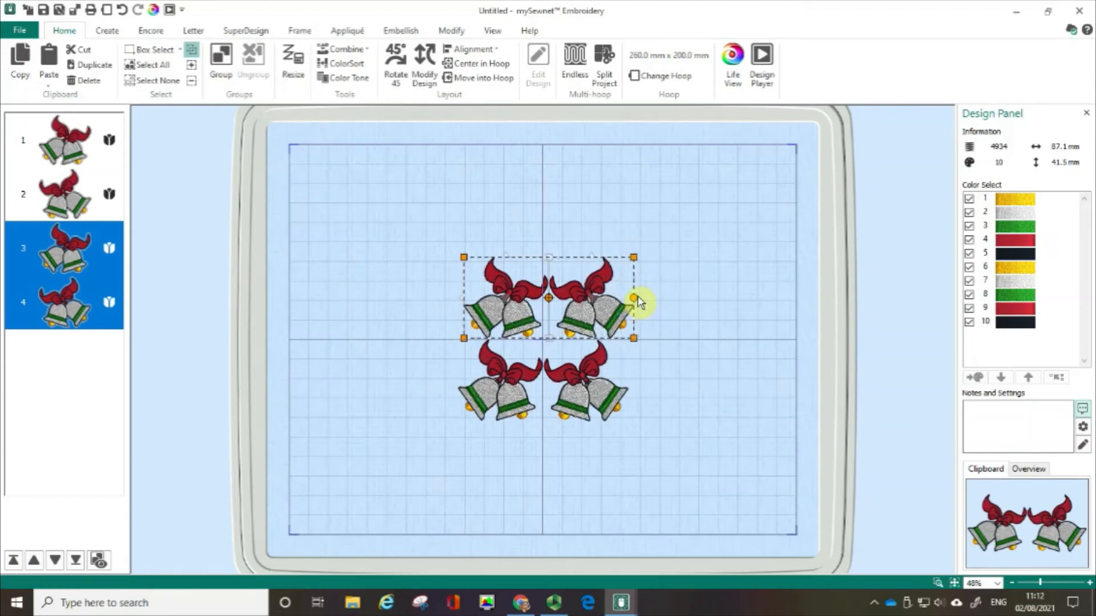
click(397, 68)
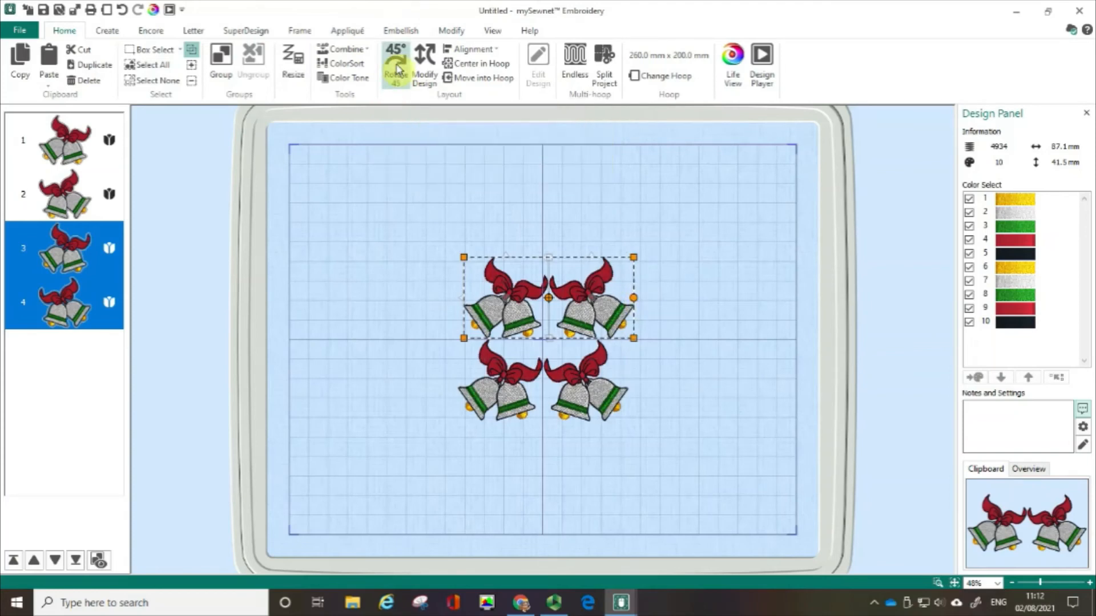
click(396, 69)
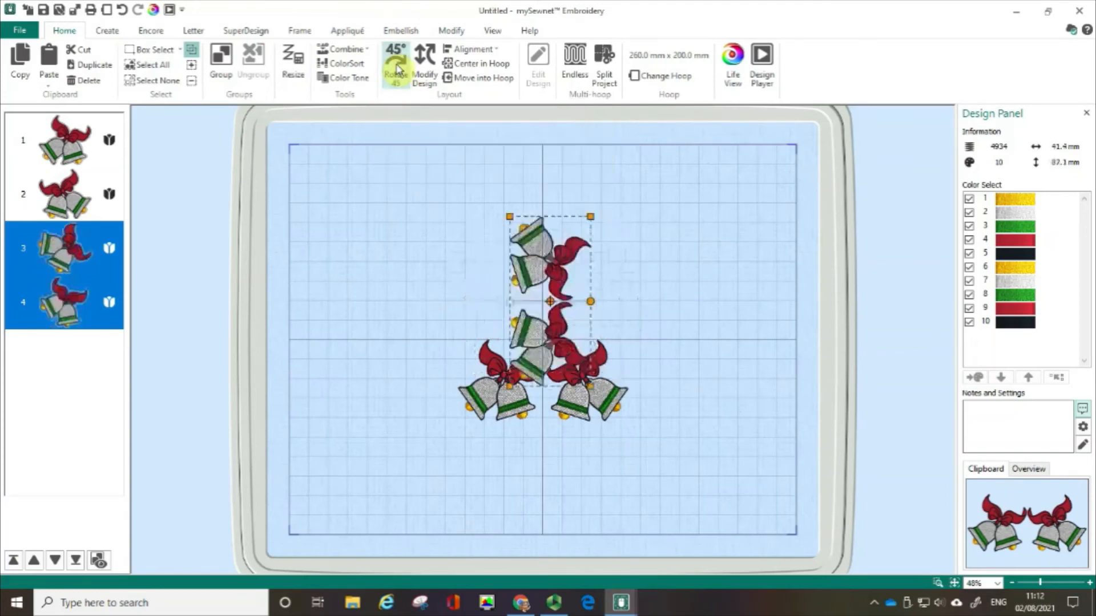
click(397, 68)
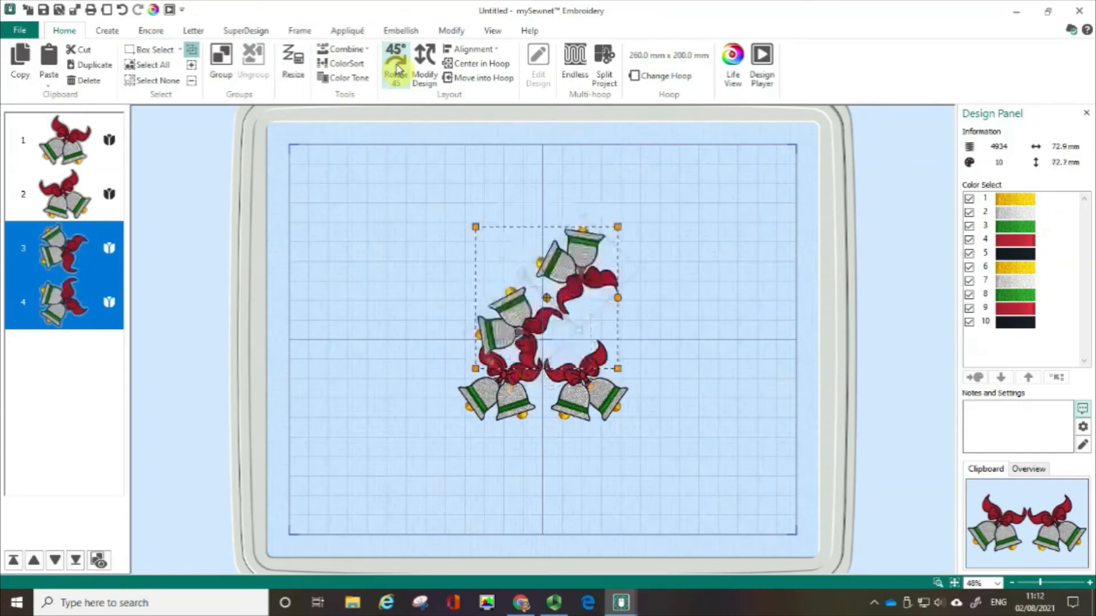
click(397, 68)
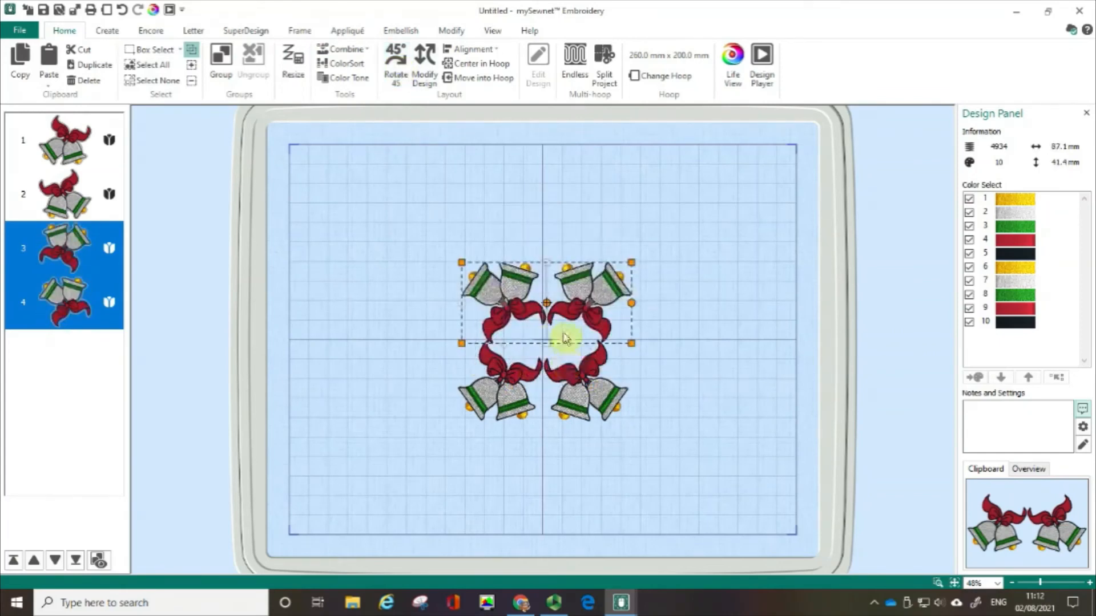
drag(563, 338, 562, 331)
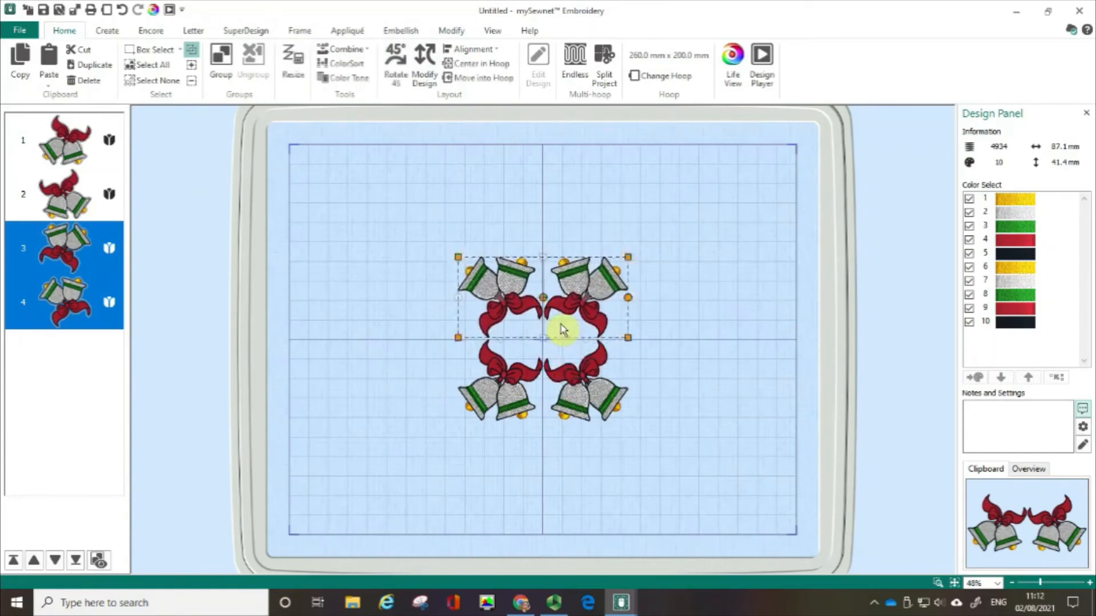